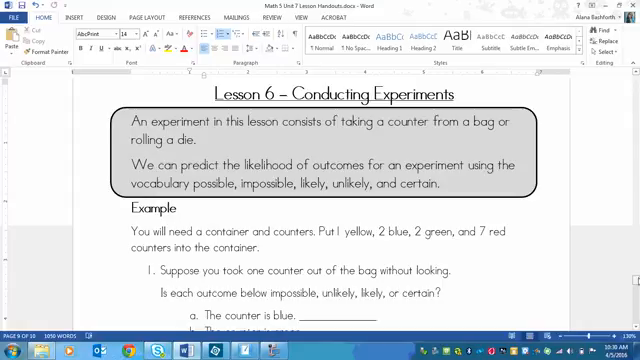
scroll(636, 278, "down", 3)
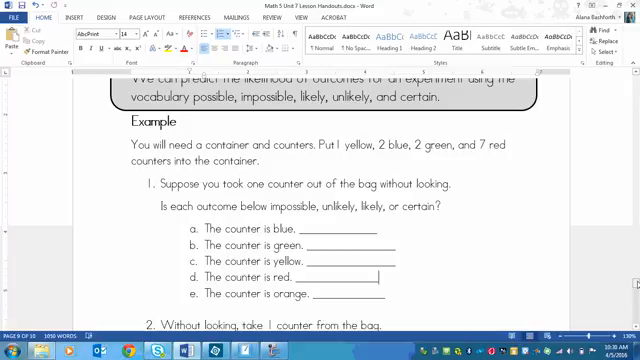
Place the cursor on answer a's blank, then switch to the handwritten answer sheet in Photoshop Elements.
left_click_drag(636, 283, 636, 285)
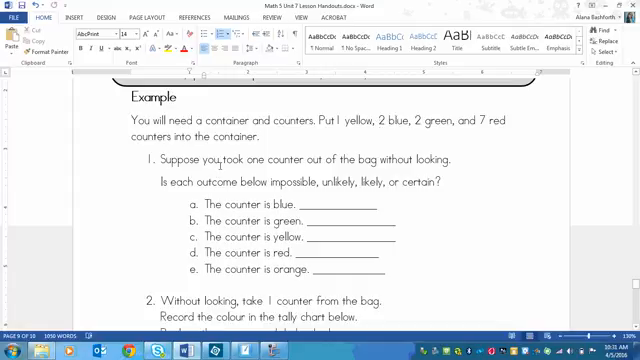
left_click(636, 290)
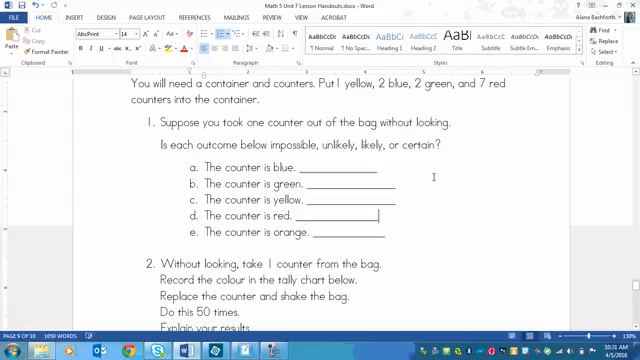
left_click(321, 169)
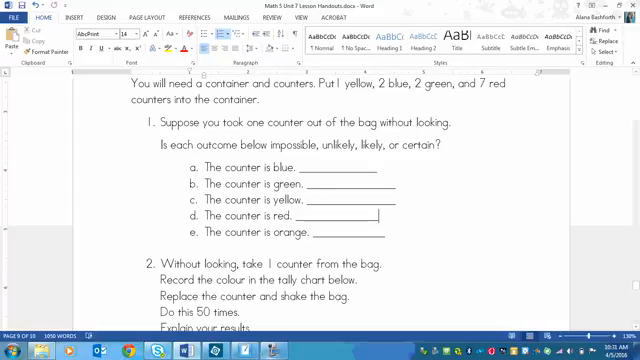
left_click(272, 349)
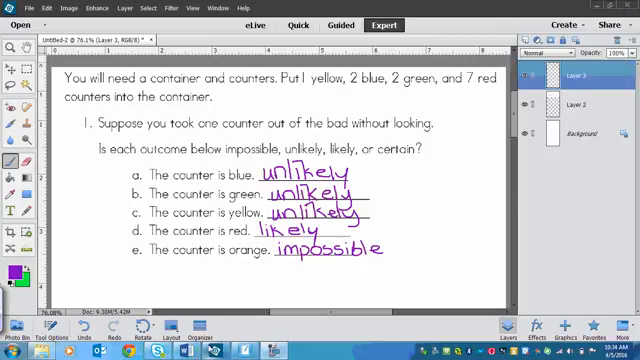
Return to the Word handout from the taskbar.
left_click(186, 350)
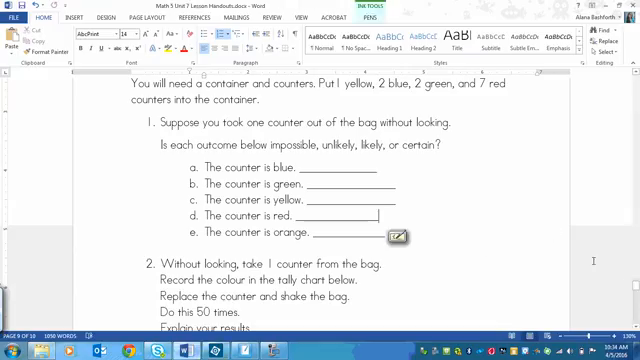
left_click_drag(636, 288, 634, 289)
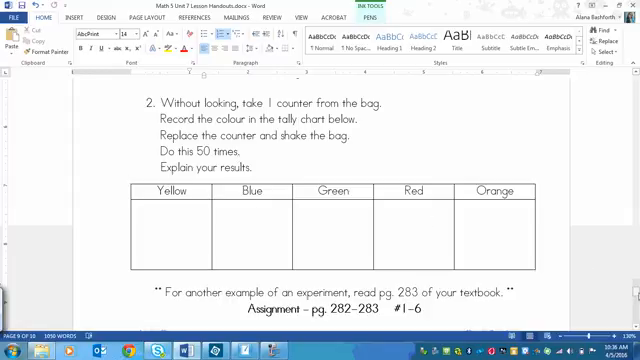
left_click_drag(636, 292, 636, 288)
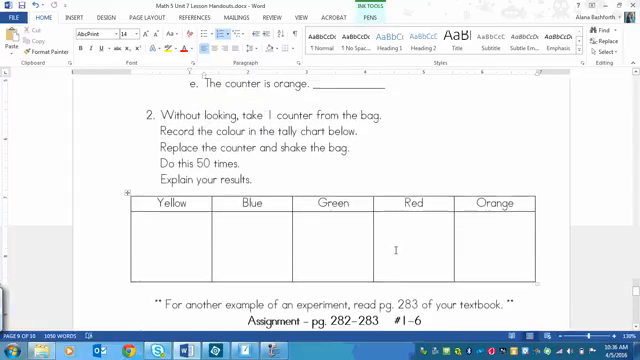
scroll(320, 200, "up", 3)
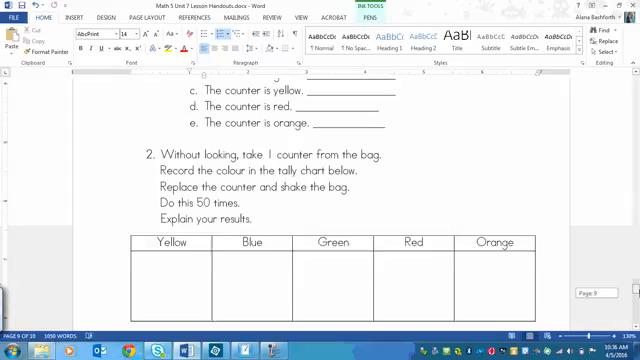
left_click(214, 350)
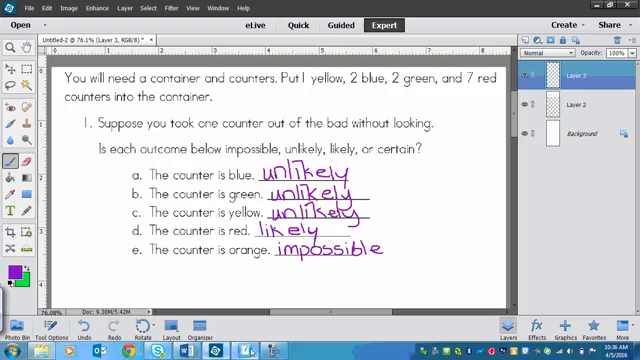
left_click(186, 350)
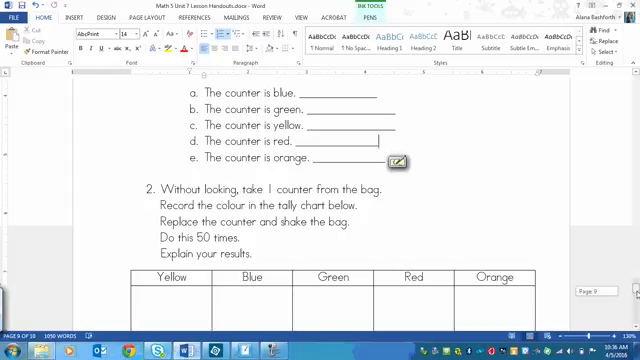
scroll(397, 161, "down", 5)
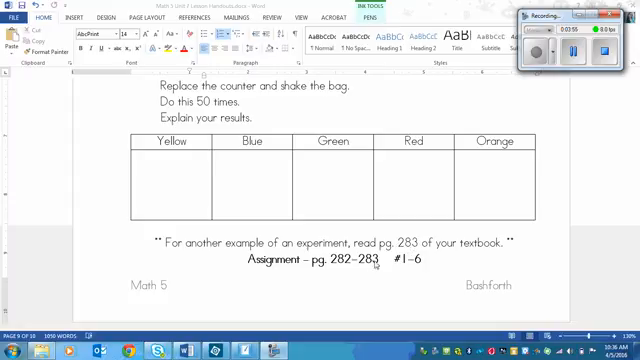
Change the textbook reference from page 283 to page 281.
left_click(416, 243)
key("BackSpace")
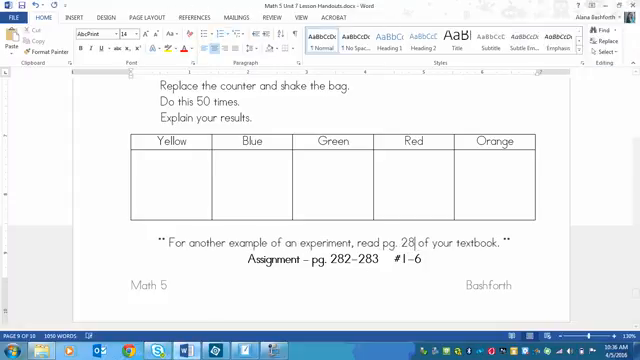
type("1")
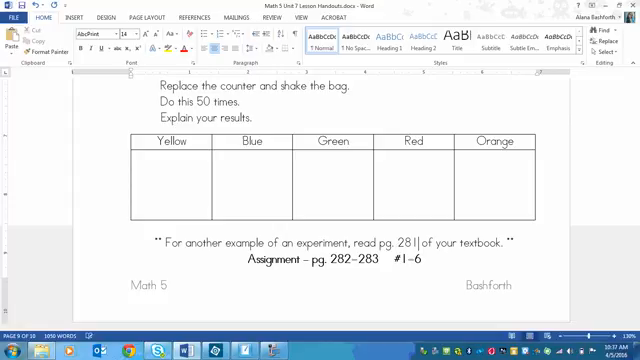